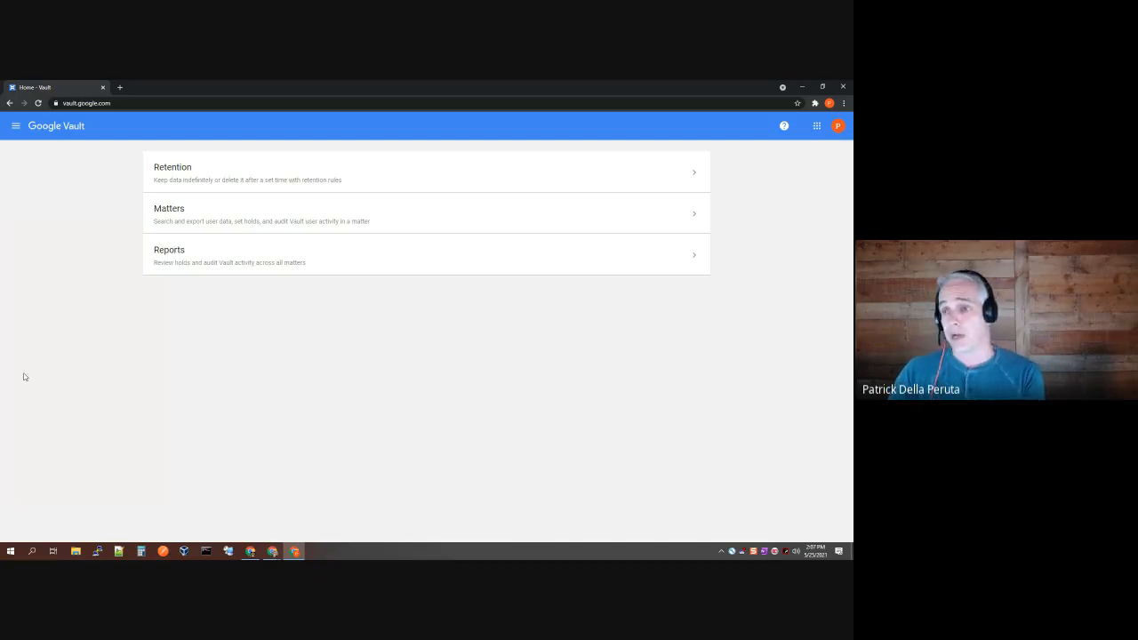
Step: Open the Matters list from the Vault home page and start a new matter
{"action": "left_click", "coordinate": [224, 228]}
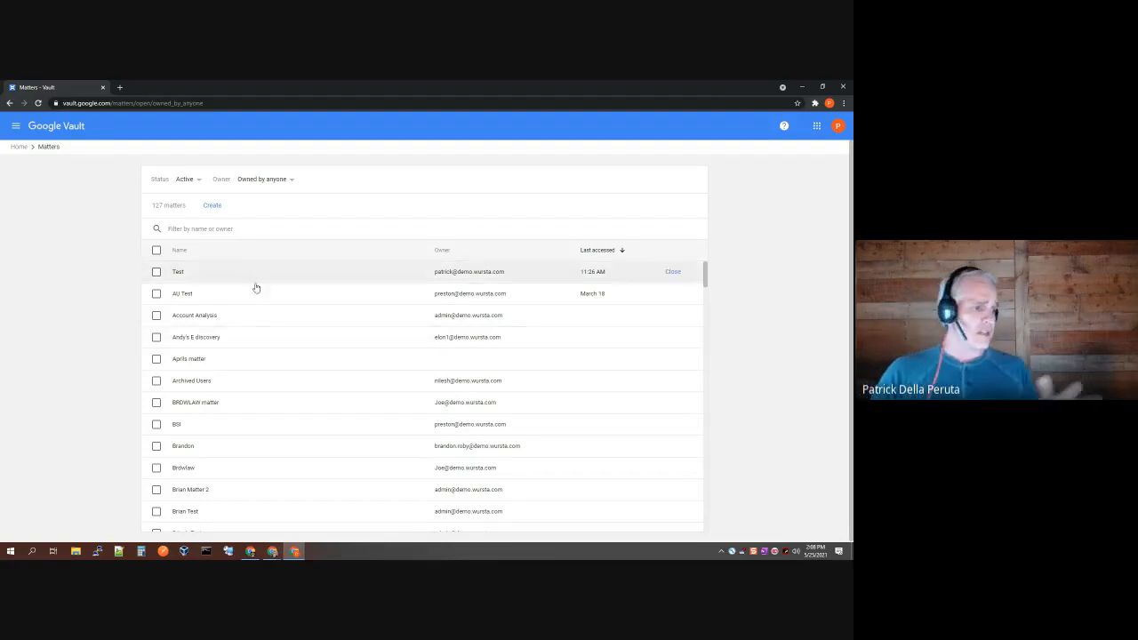
{"action": "left_click", "coordinate": [212, 210]}
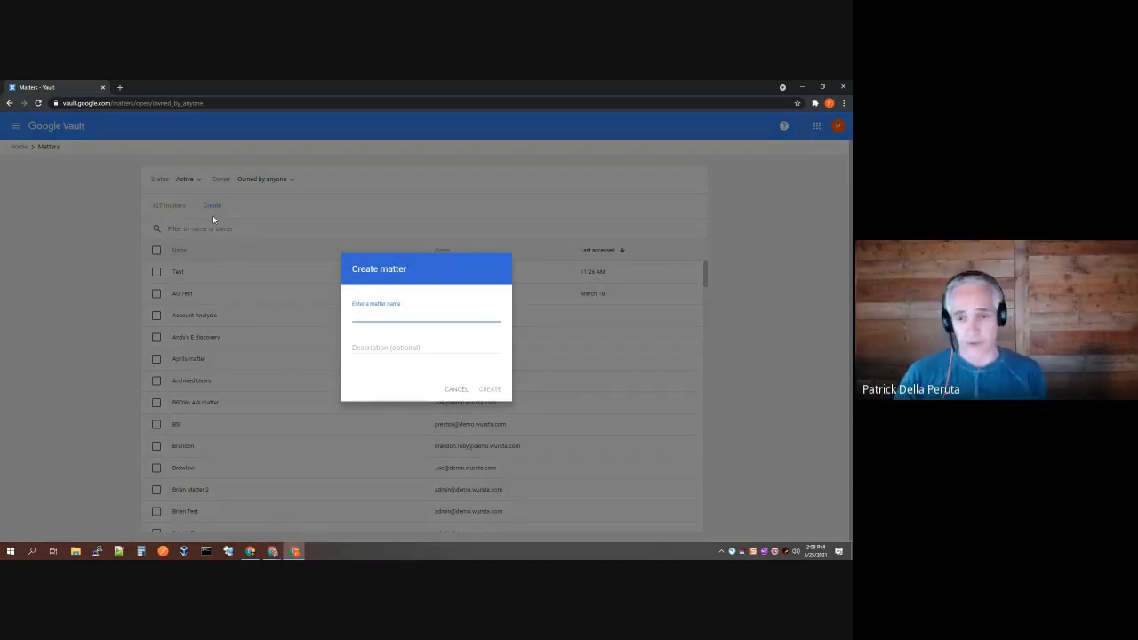
Step: Create the matter, naming it with a one-line joking remark about a colleague
{"action": "left_click", "coordinate": [371, 314]}
{"action": "type", "text": "Chris"}
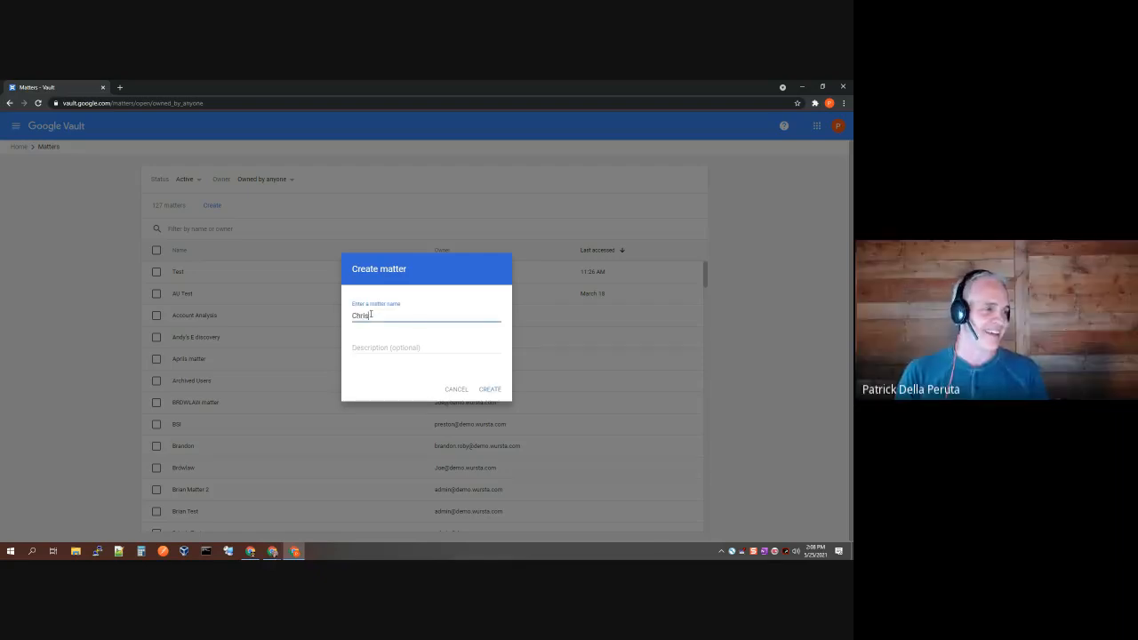
{"action": "type", "text": " is usually great b"}
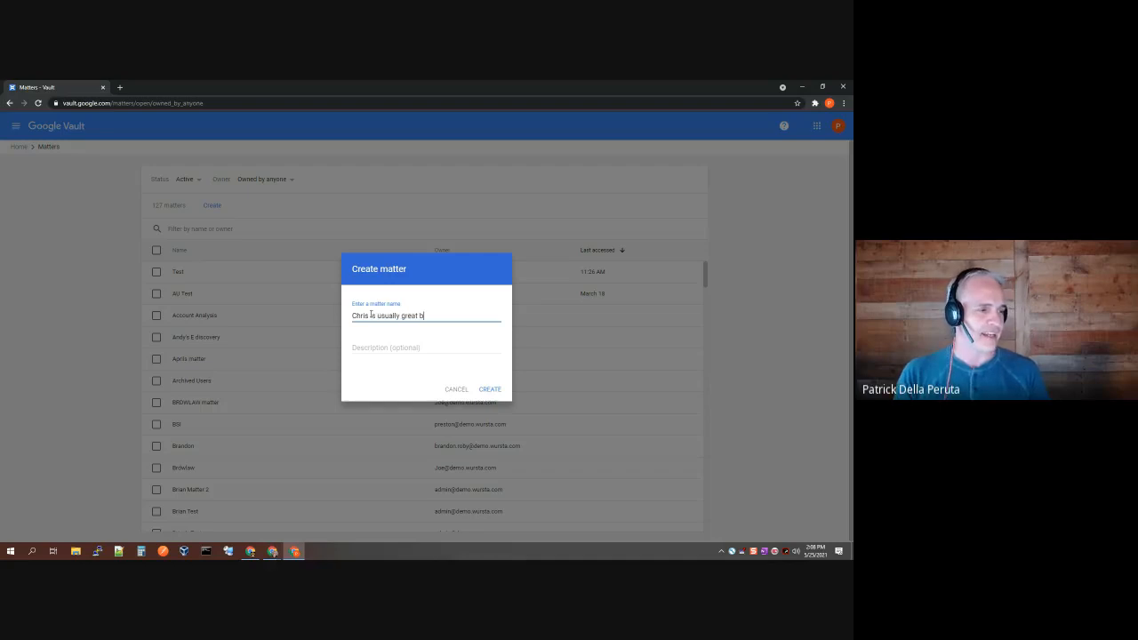
{"action": "key", "text": "BackSpace"}
{"action": "type", "text": "except "}
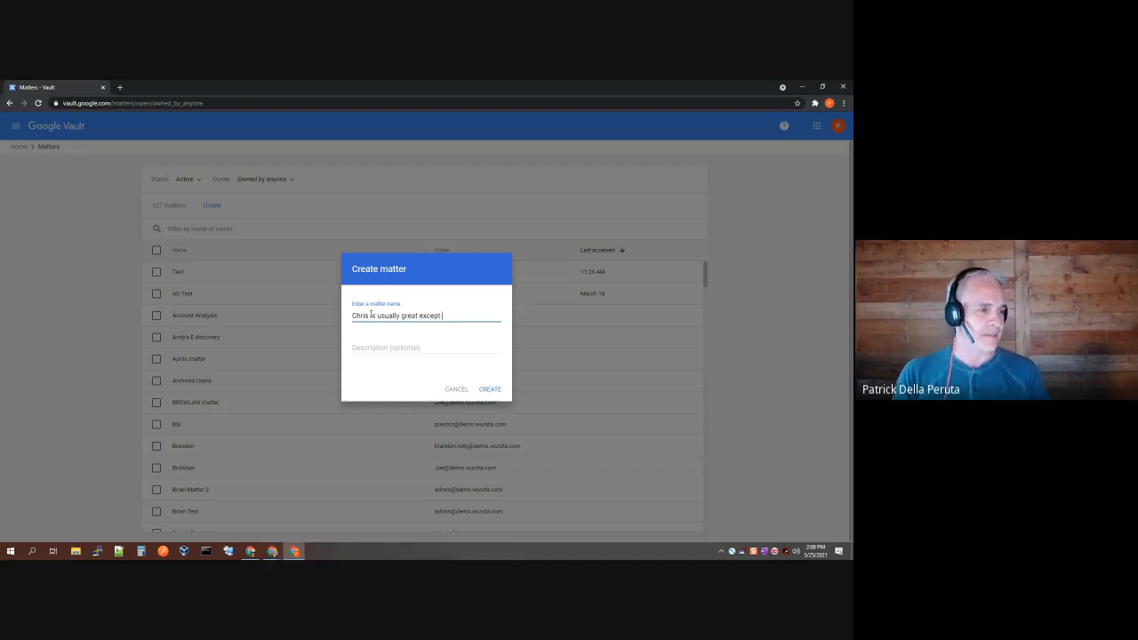
{"action": "type", "text": "this one time..."}
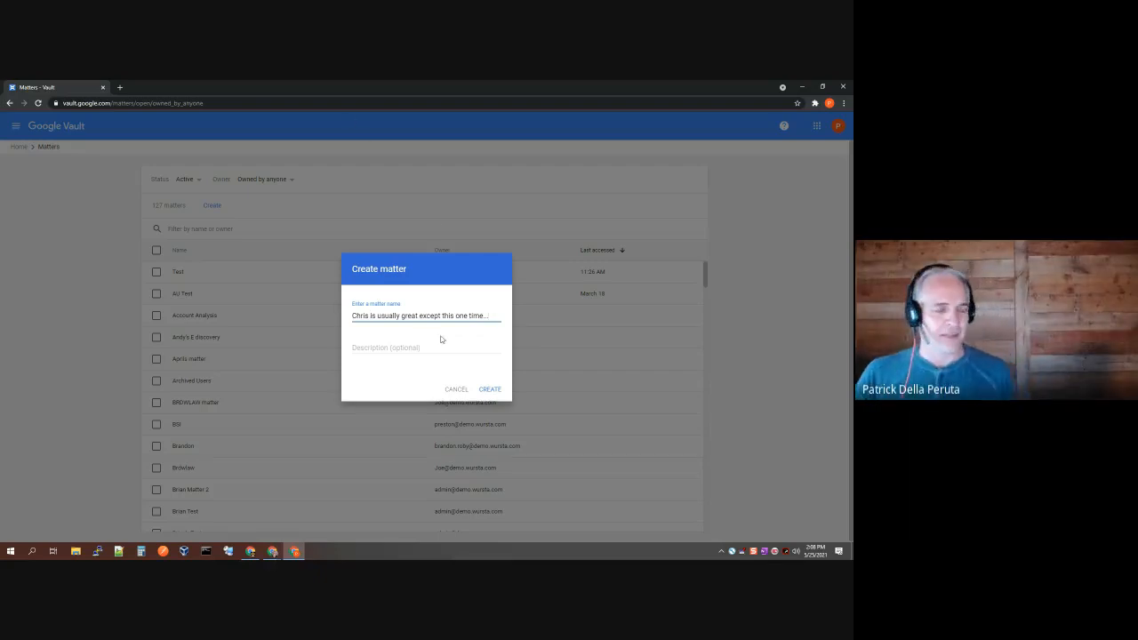
{"action": "left_click", "coordinate": [488, 390]}
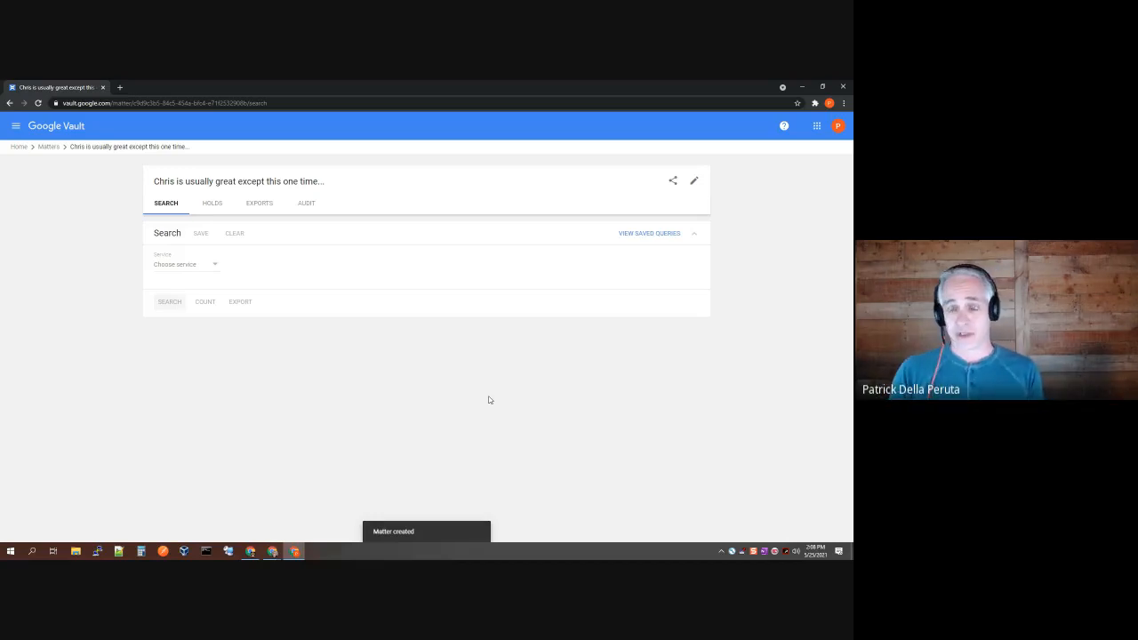
Step: Choose Gmail as the service for the new matter's search
{"action": "left_click", "coordinate": [203, 267]}
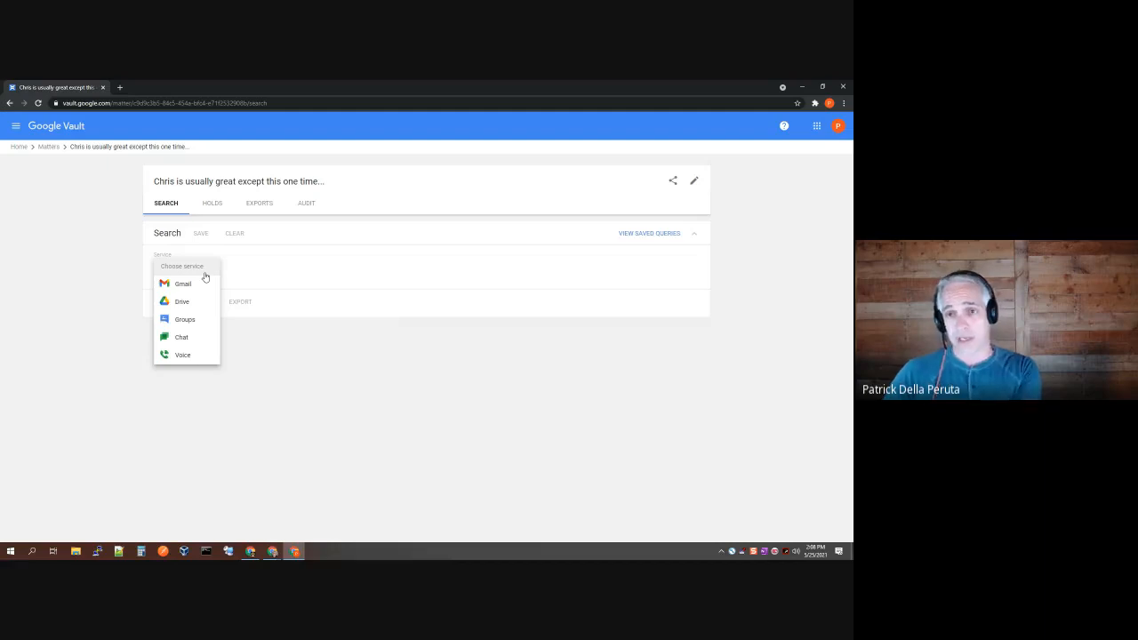
{"action": "left_click", "coordinate": [188, 284]}
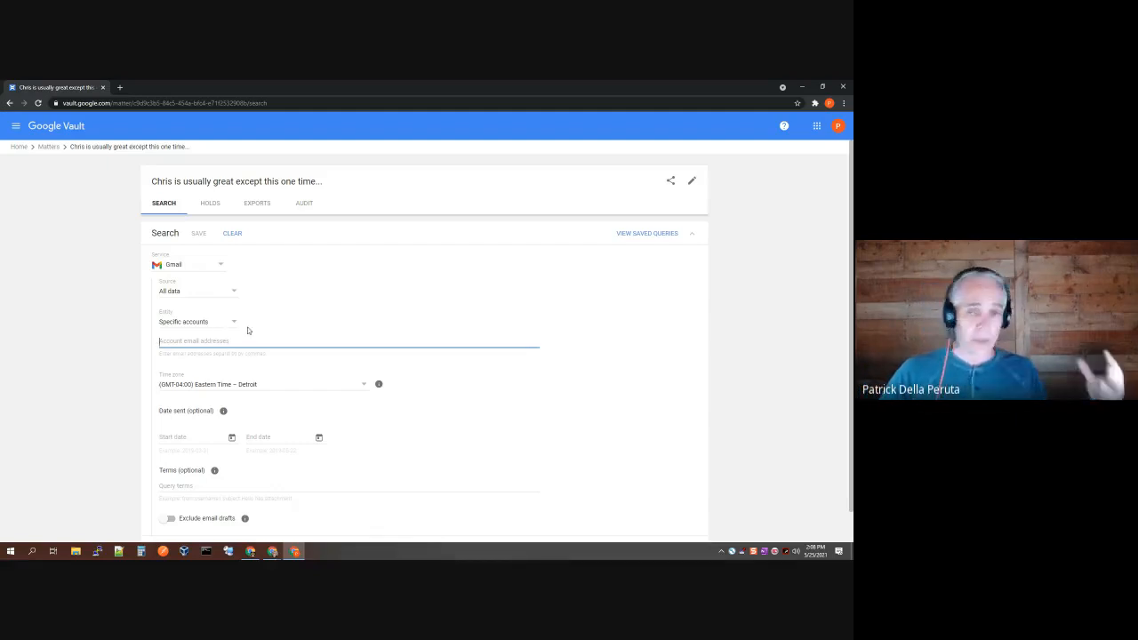
Step: Set the Gmail search entity to Specific accounts and select the user's email address from suggestions
{"action": "left_click", "coordinate": [211, 322]}
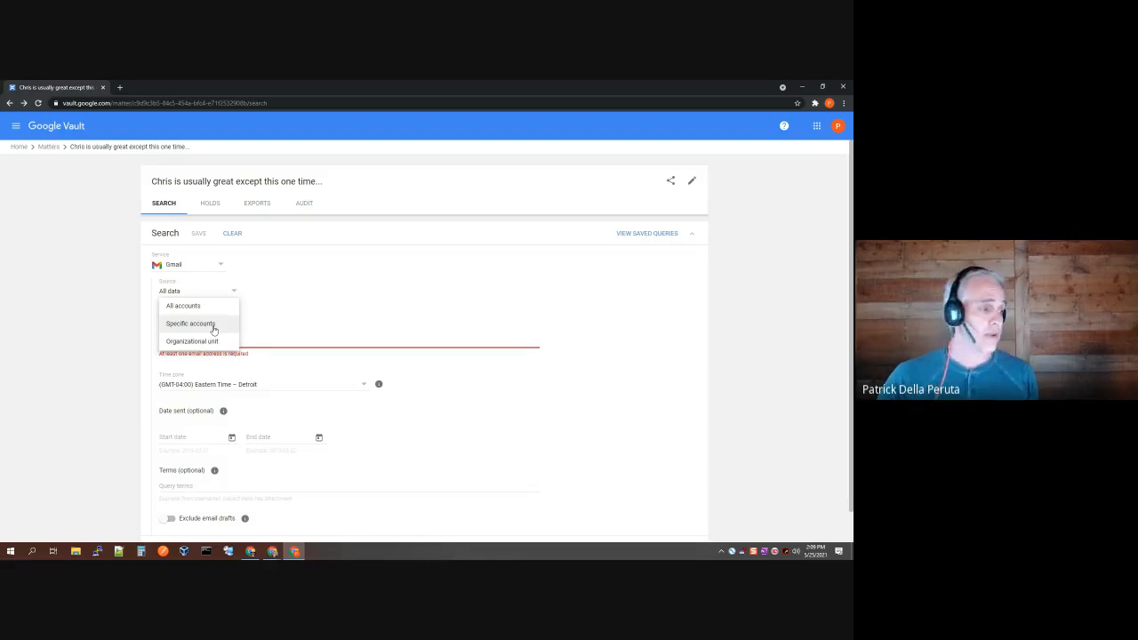
{"action": "left_click", "coordinate": [214, 326]}
{"action": "left_click", "coordinate": [208, 341]}
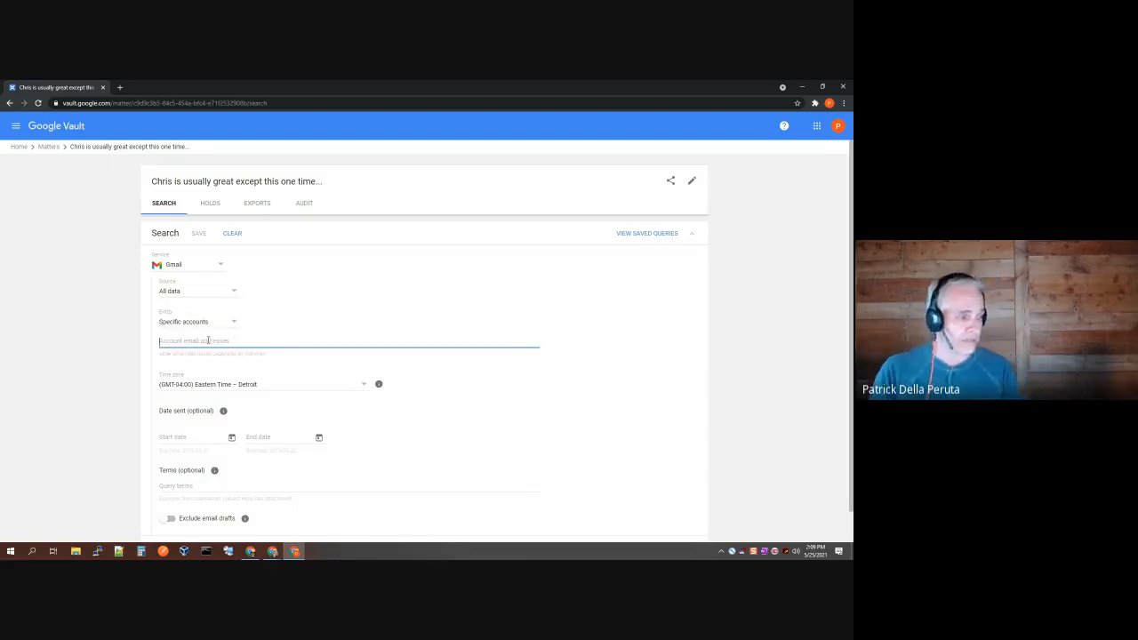
{"action": "type", "text": "Christ"}
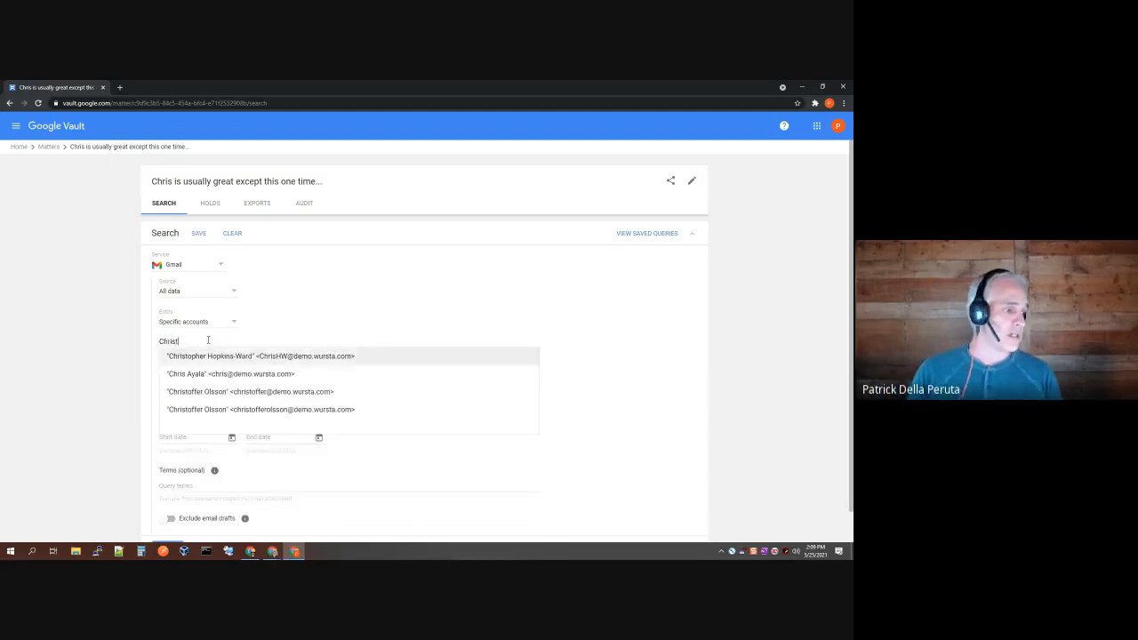
{"action": "key", "text": "BackSpace"}
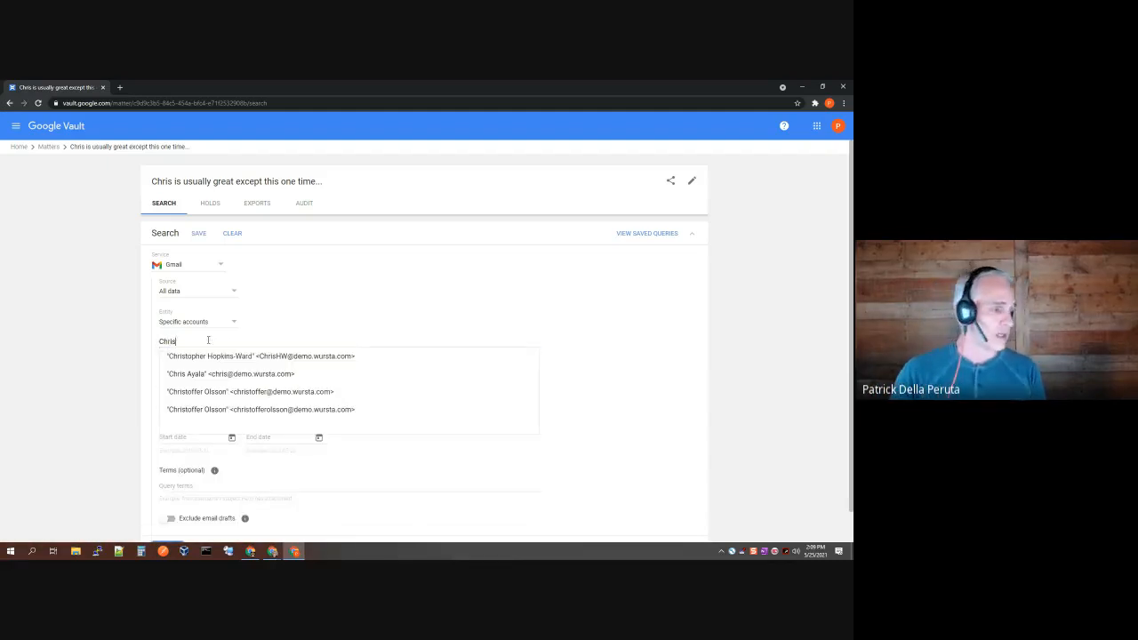
{"action": "left_click", "coordinate": [206, 357]}
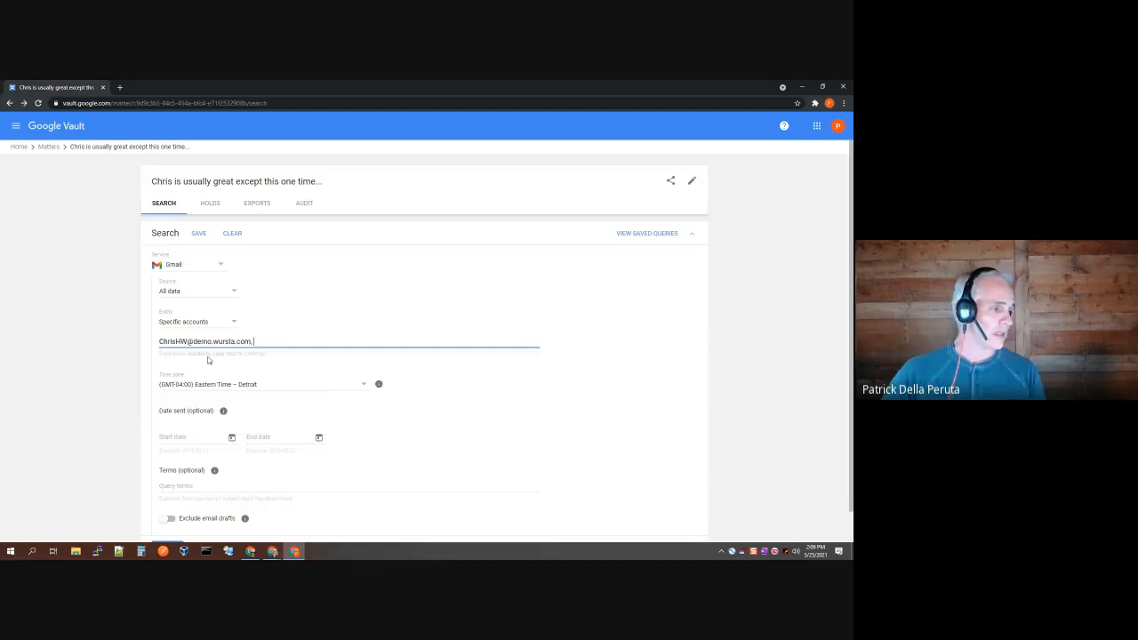
{"action": "scroll", "coordinate": [268, 405], "scroll_direction": "down", "scroll_amount": 1}
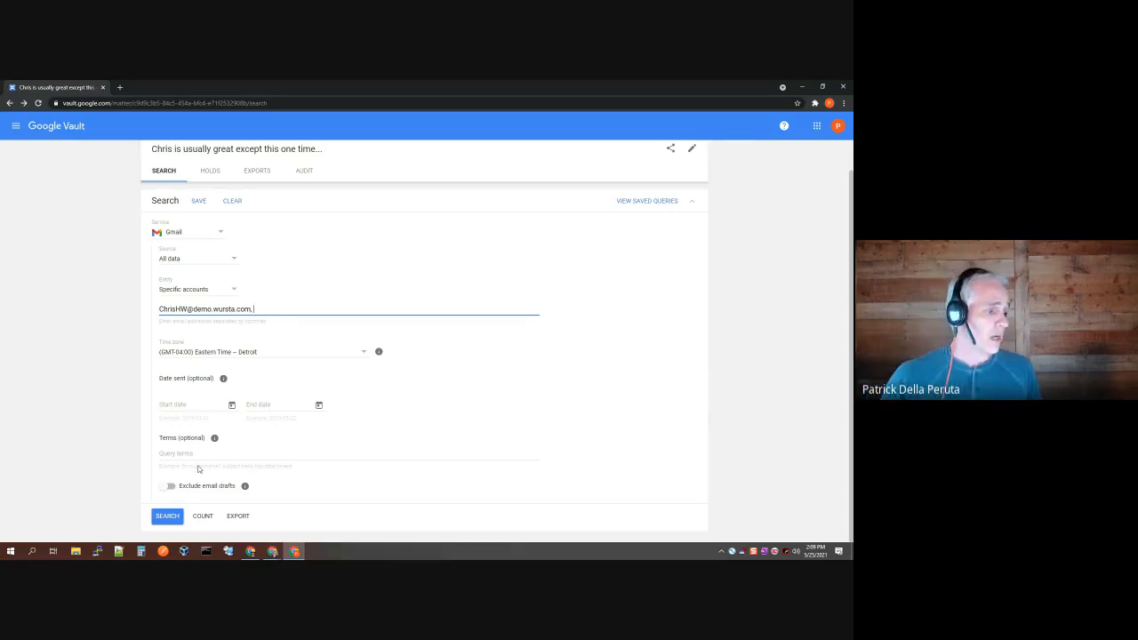
Step: Run the Gmail search and scroll through the first 25 message results
{"action": "left_click", "coordinate": [174, 519]}
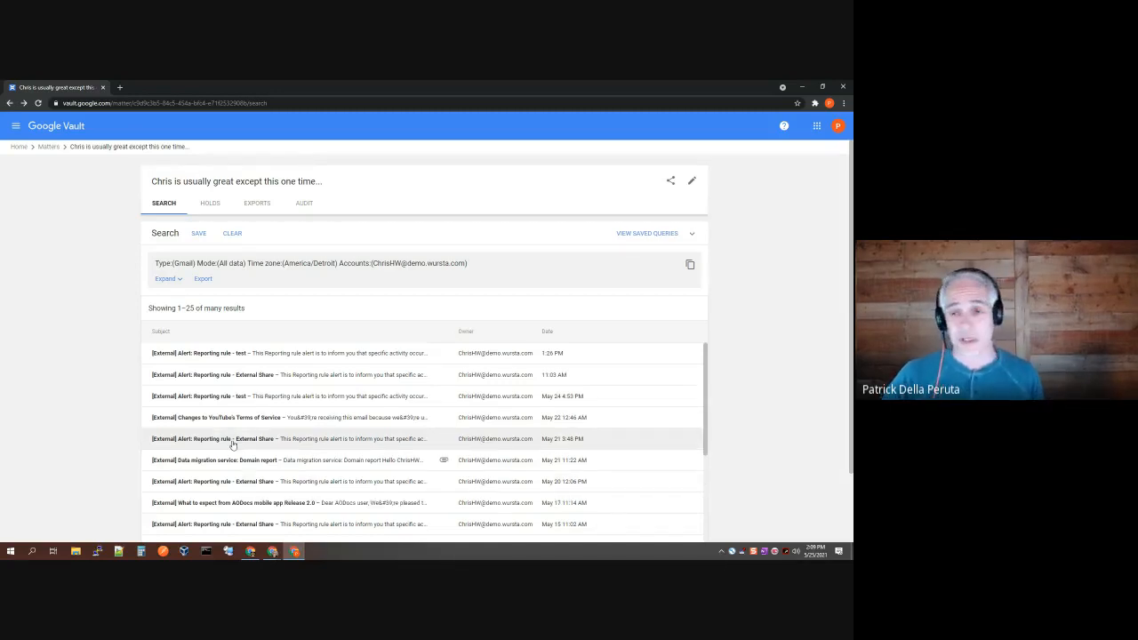
{"action": "scroll", "coordinate": [267, 385], "scroll_direction": "down", "scroll_amount": 2}
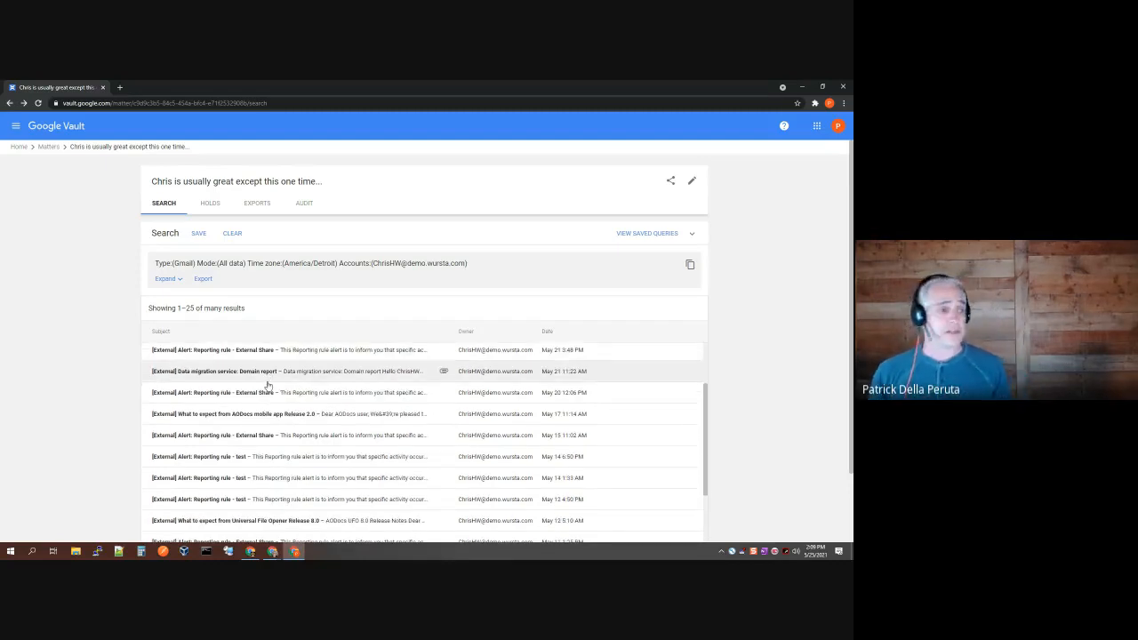
Step: Export the search results in PST format, named after the user, with no data-region preference
{"action": "left_click", "coordinate": [207, 280]}
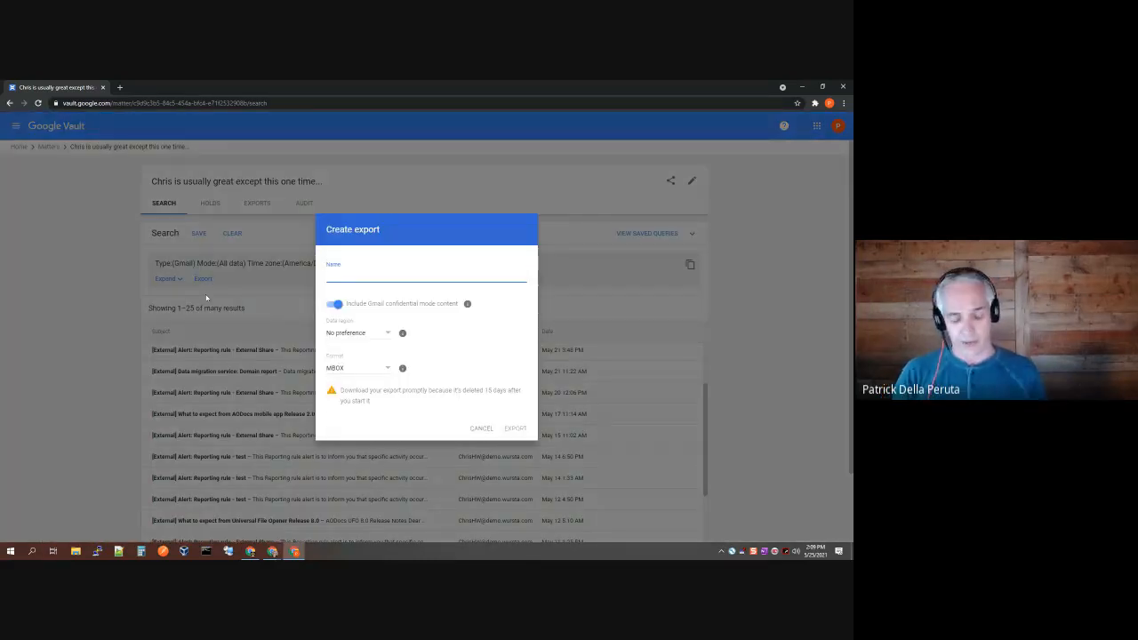
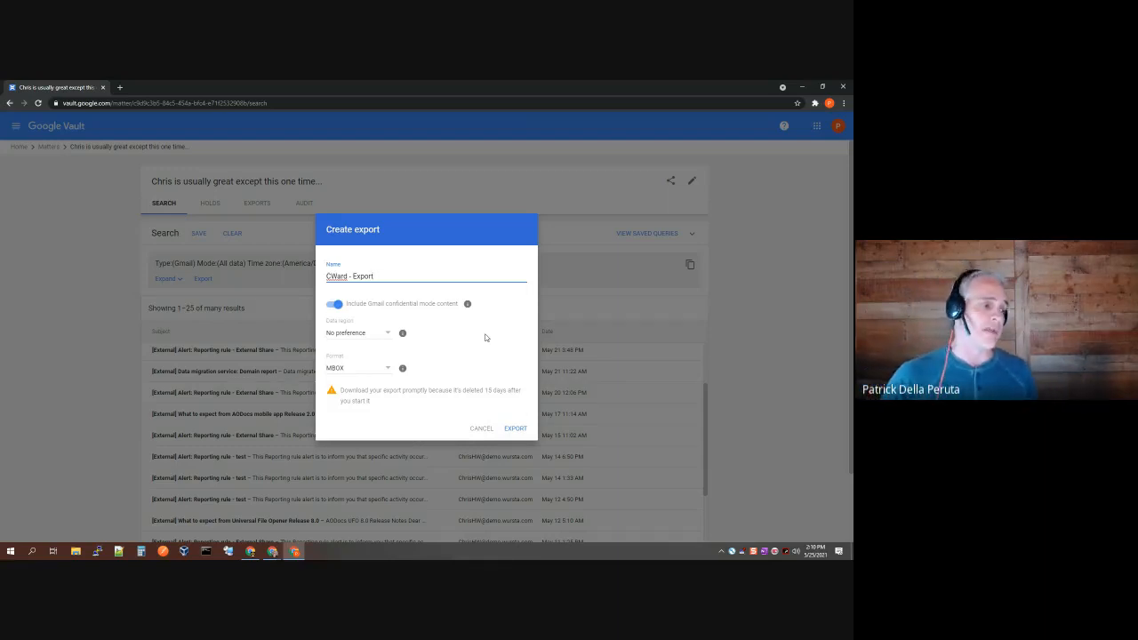
{"action": "left_click", "coordinate": [353, 333]}
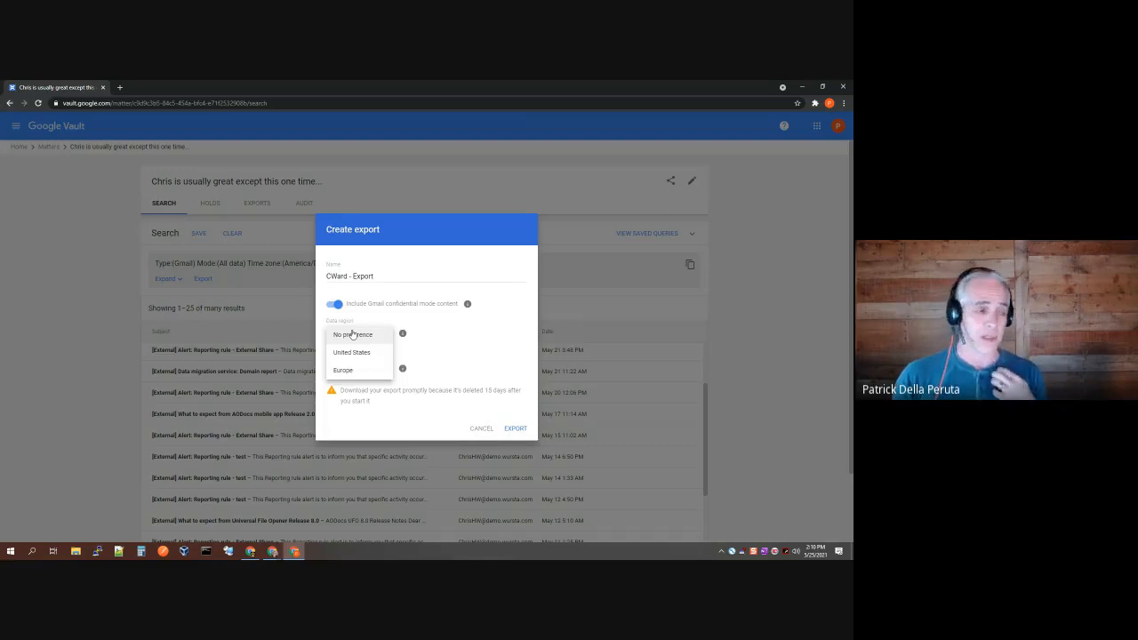
{"action": "left_click", "coordinate": [362, 335]}
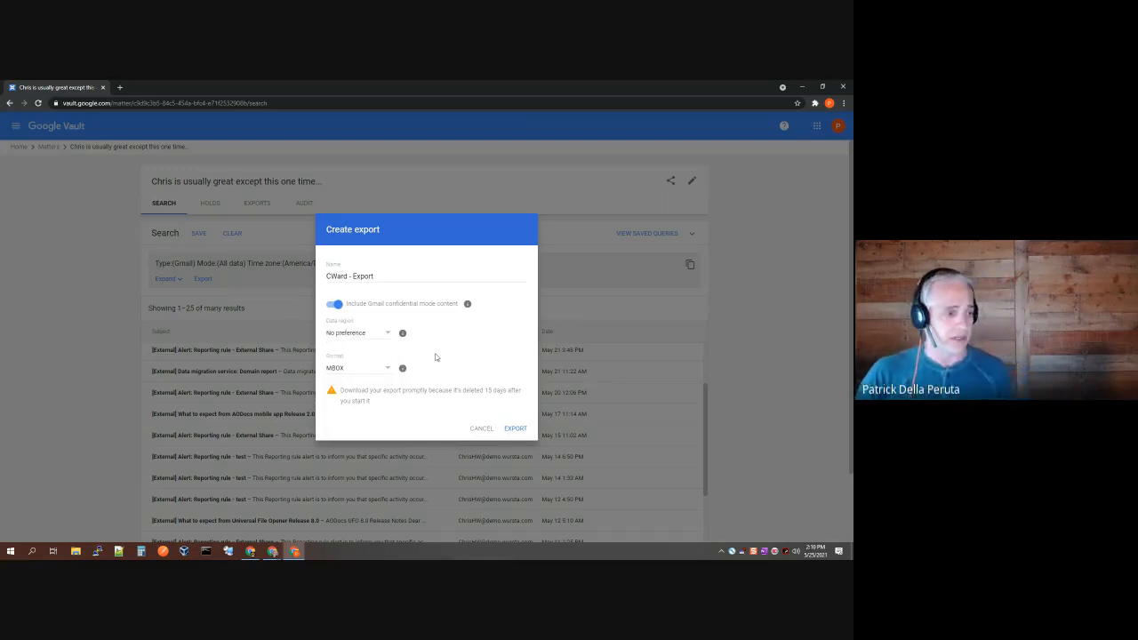
{"action": "left_click", "coordinate": [356, 372]}
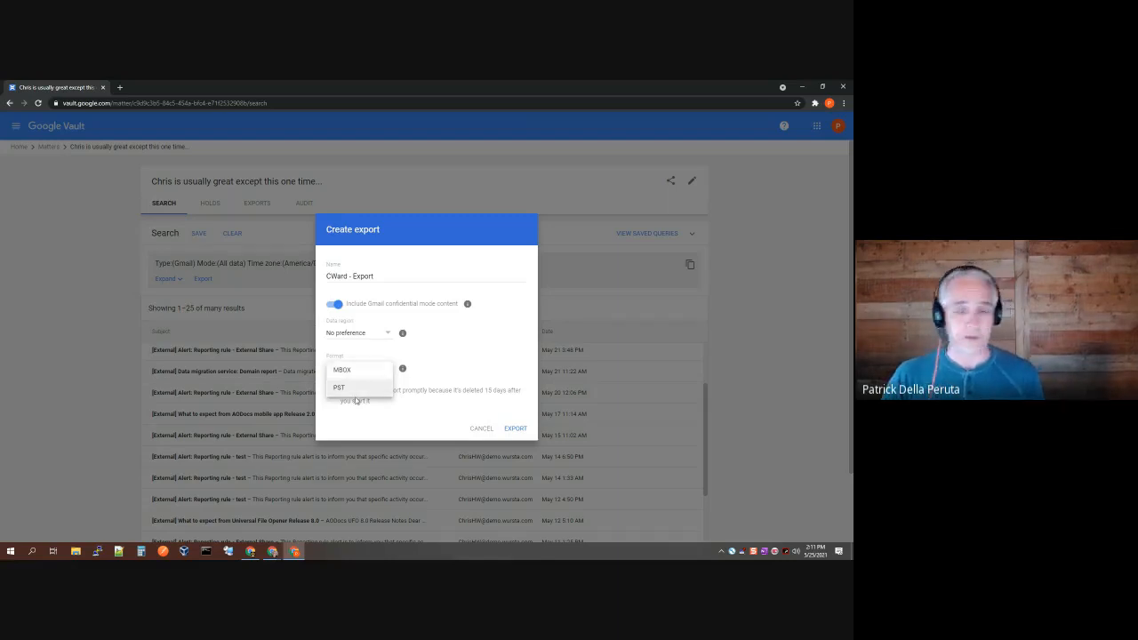
{"action": "left_click", "coordinate": [355, 389]}
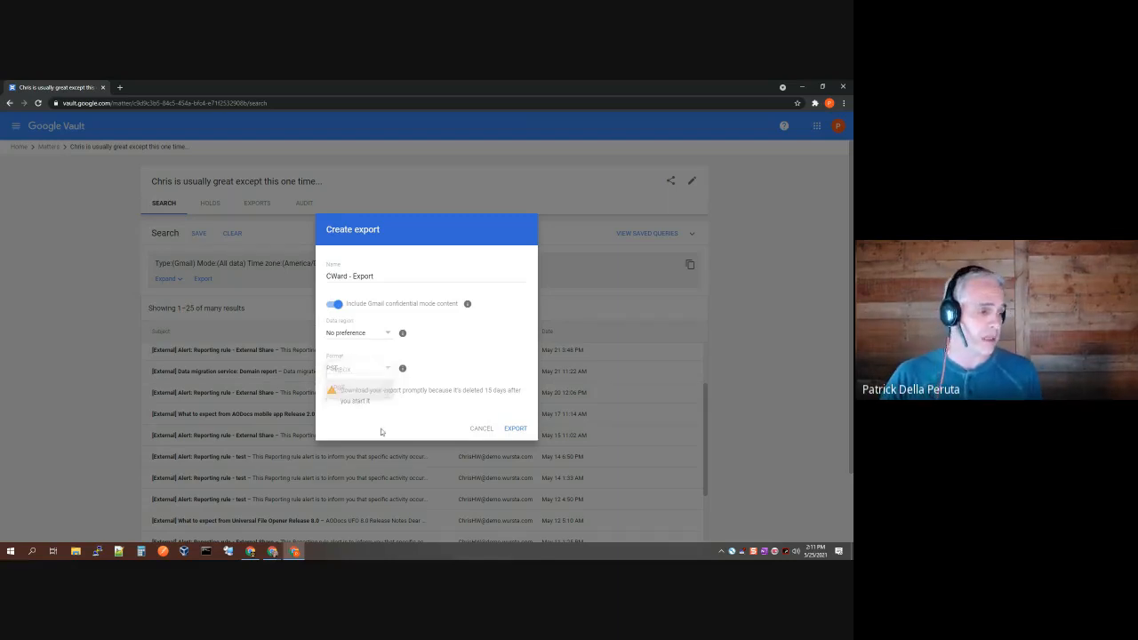
{"action": "left_click", "coordinate": [515, 431]}
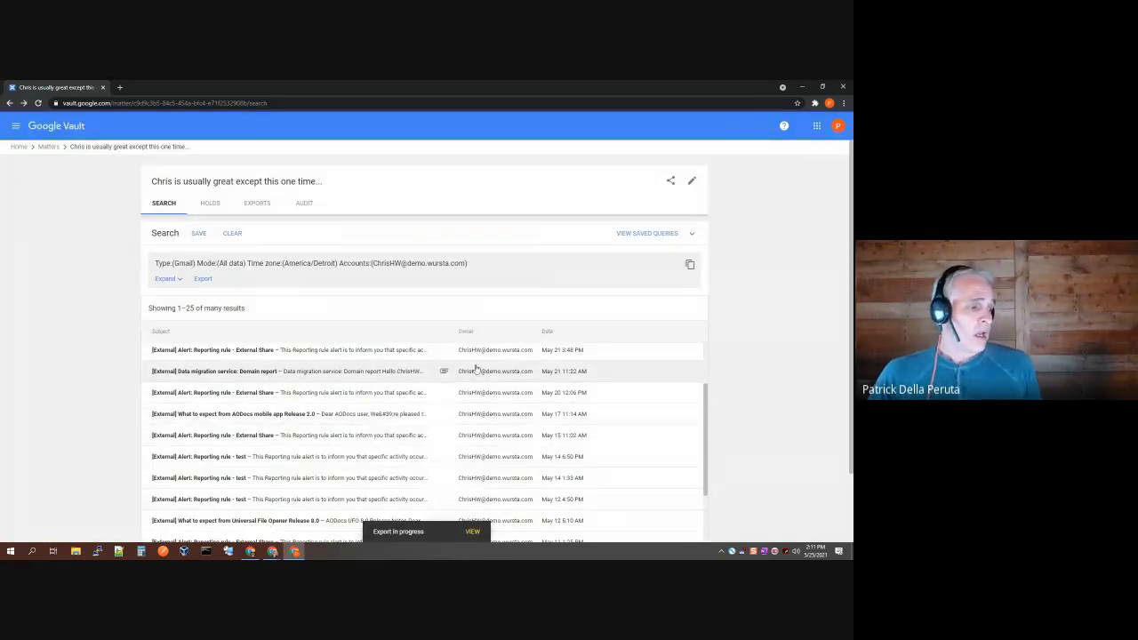
Step: Confirm the export is listed at 0% complete, then leave the search for the Vault home page
{"action": "left_click", "coordinate": [256, 203]}
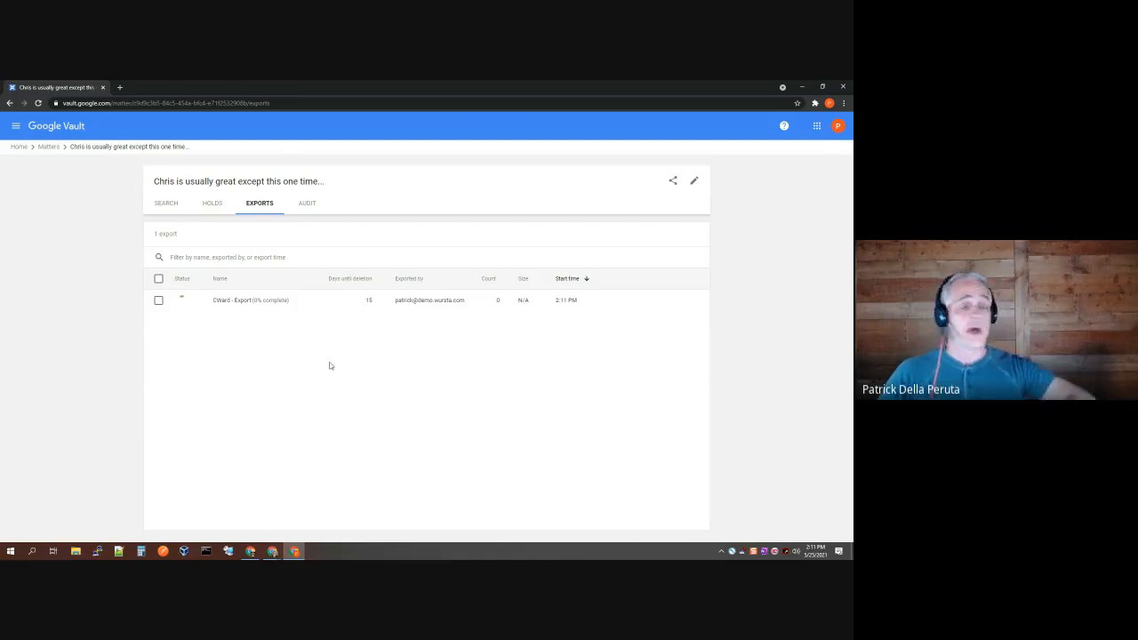
{"action": "left_click", "coordinate": [20, 148]}
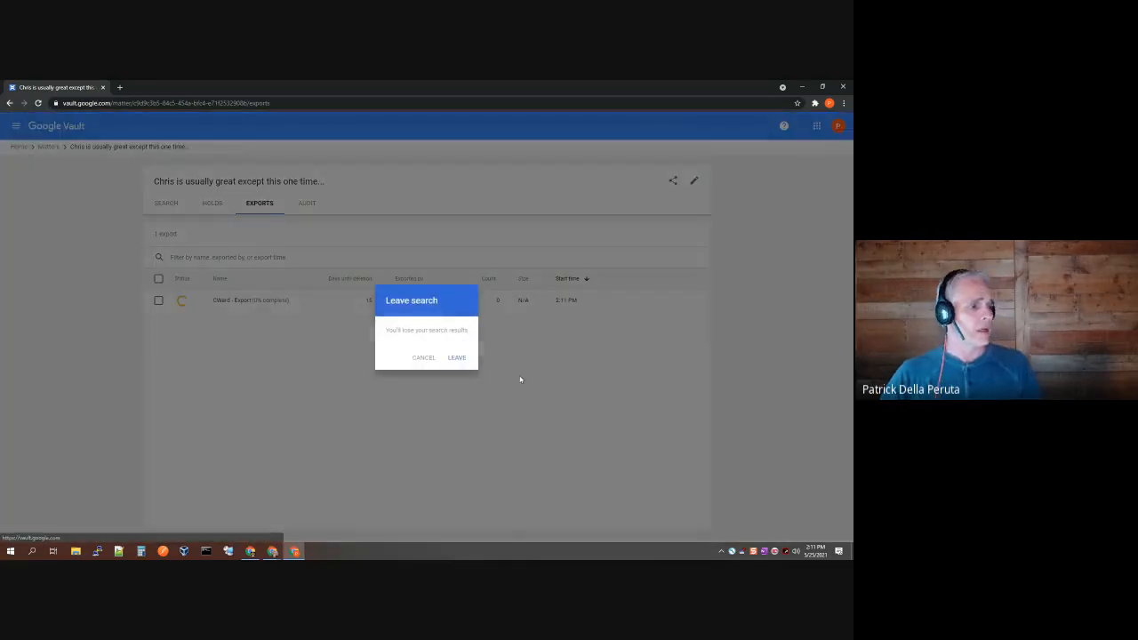
{"action": "left_click", "coordinate": [462, 360]}
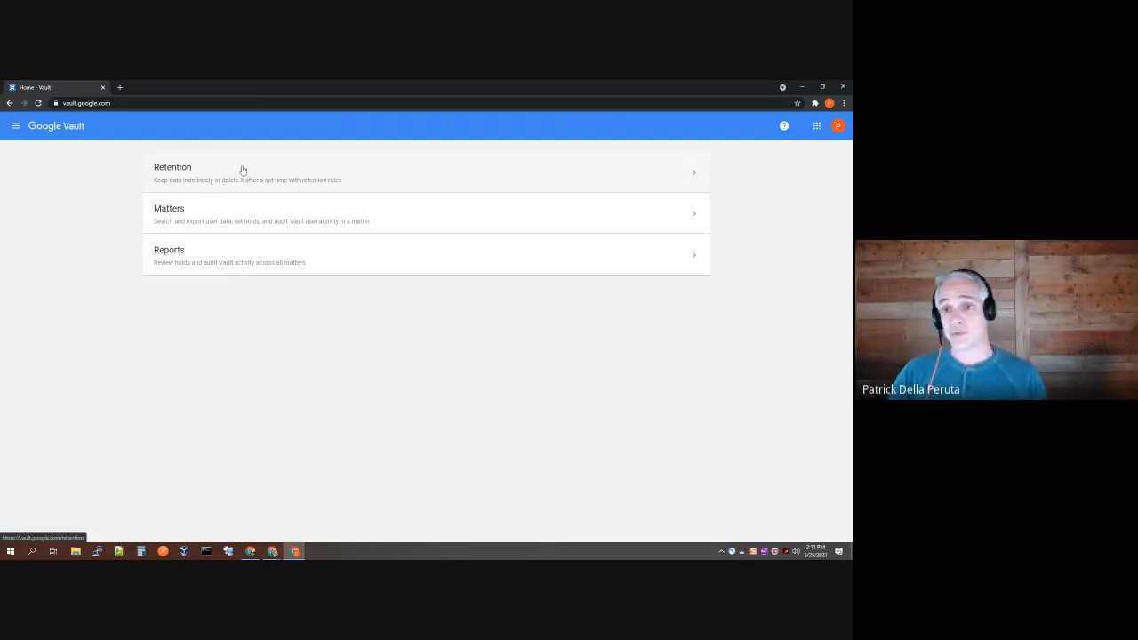
Step: Open Retention and view the seven custom retention rules for Gmail, shared drives and chat
{"action": "left_click", "coordinate": [242, 170]}
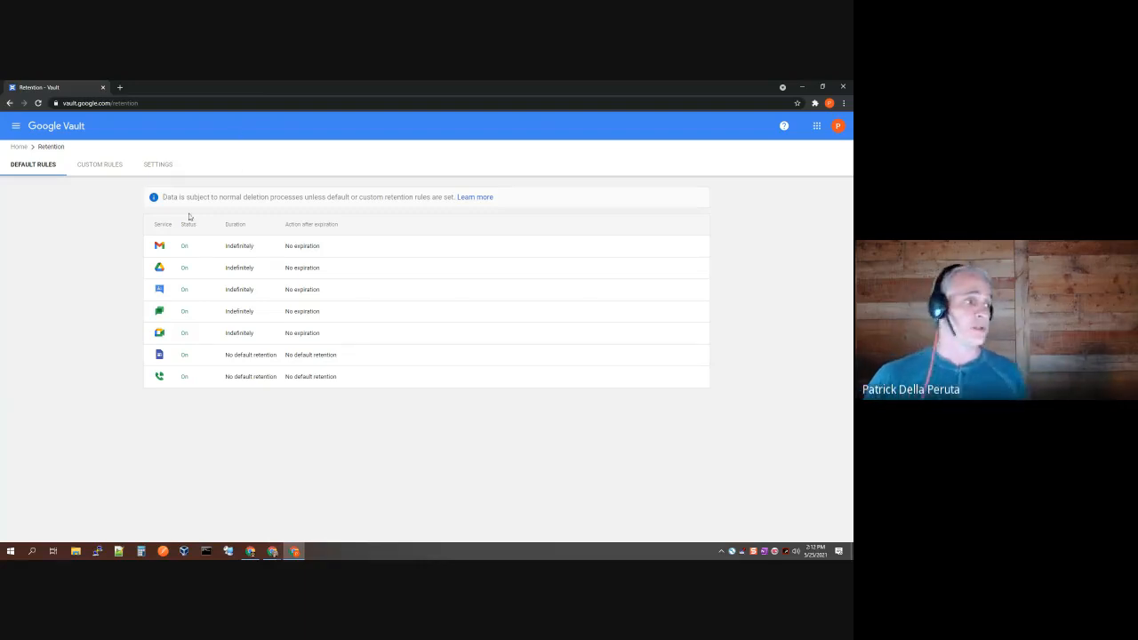
{"action": "left_click", "coordinate": [94, 170]}
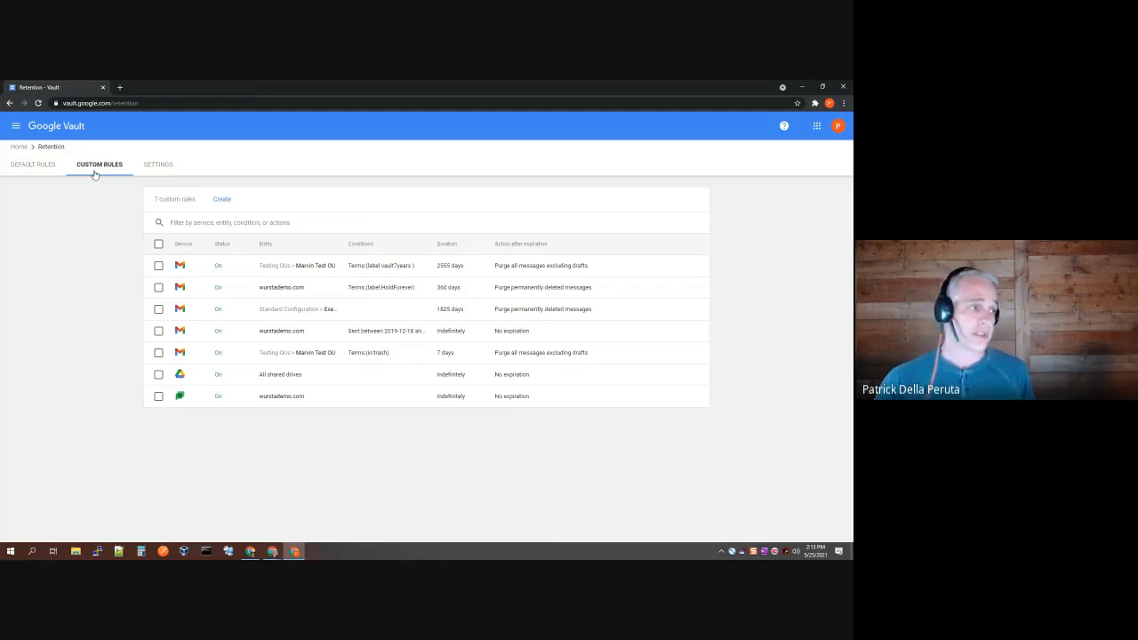
Step: Look over the retention settings, including Meet options, unchanged, then reopen the Matters list
{"action": "left_click", "coordinate": [158, 167]}
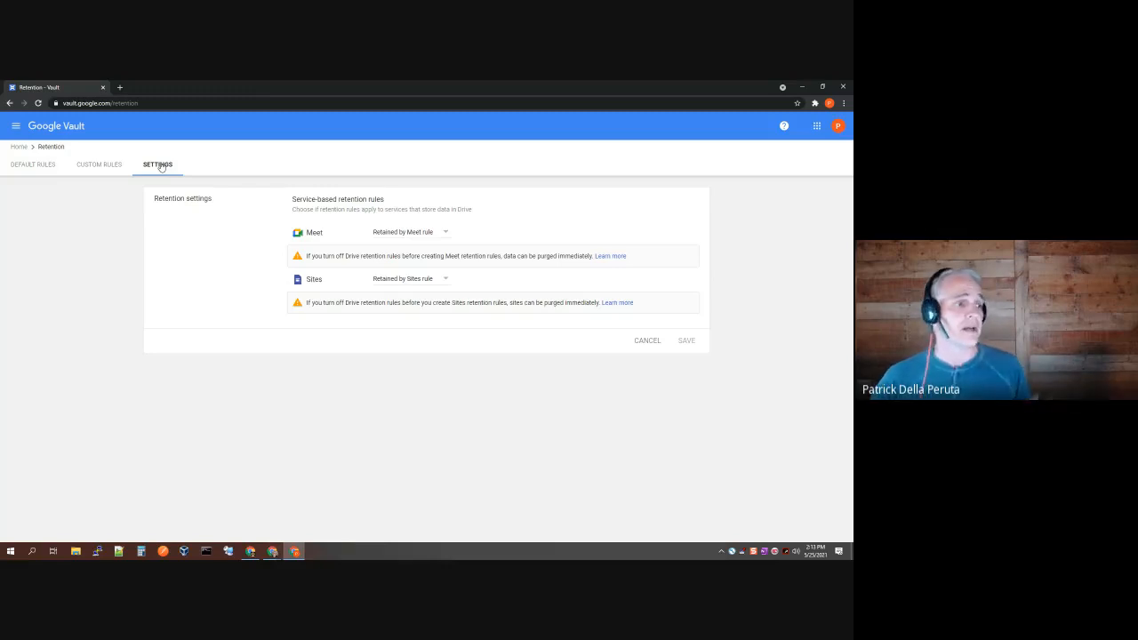
{"action": "left_click", "coordinate": [431, 234]}
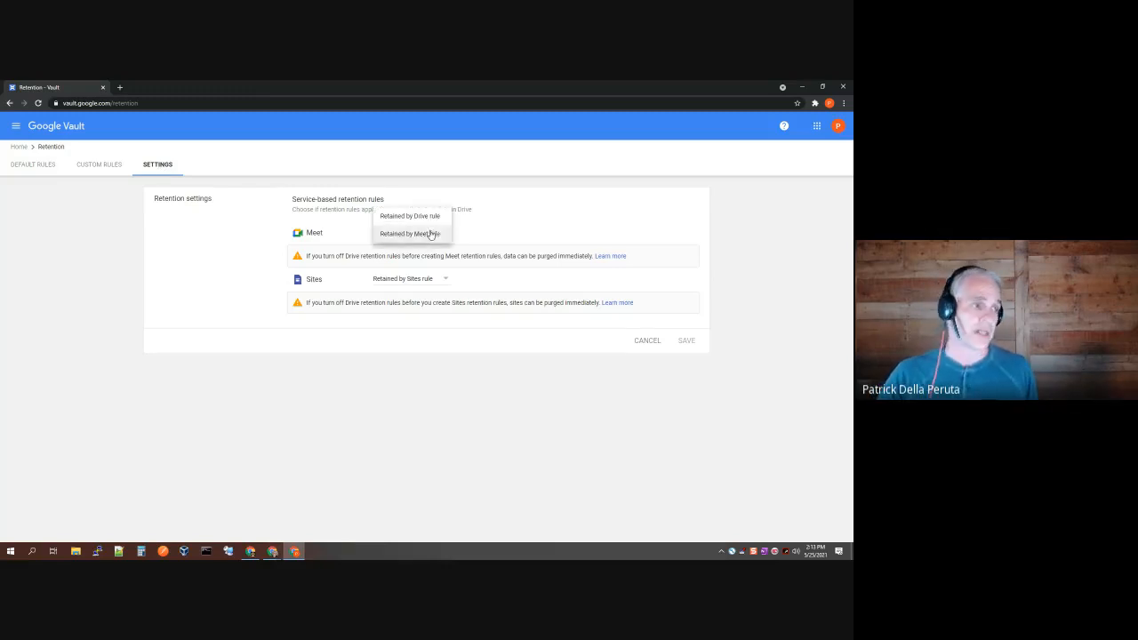
{"action": "left_click", "coordinate": [213, 385]}
{"action": "left_click", "coordinate": [18, 148]}
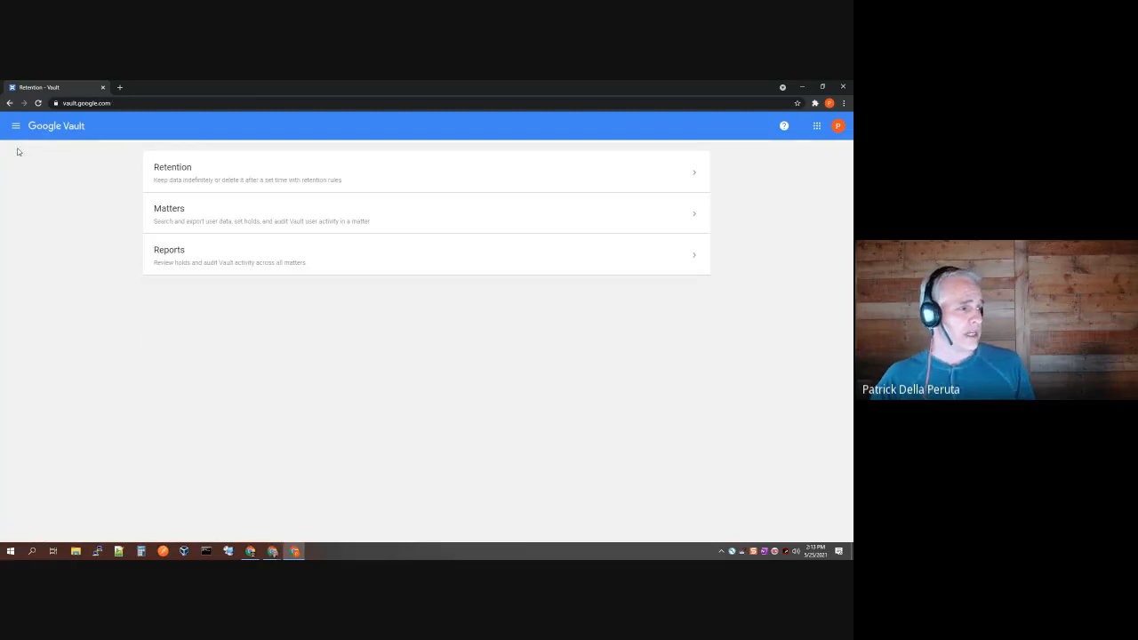
{"action": "left_click", "coordinate": [389, 222]}
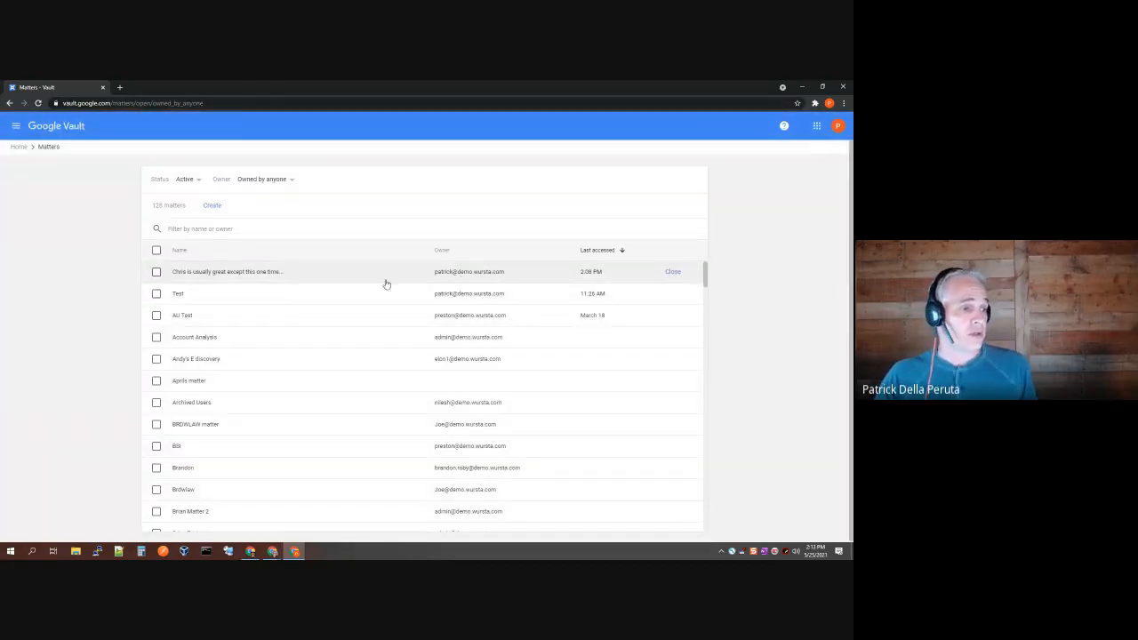
Step: Open the top matter's exports and confirm the export completed with 671 items, 4.7M
{"action": "left_click", "coordinate": [279, 278]}
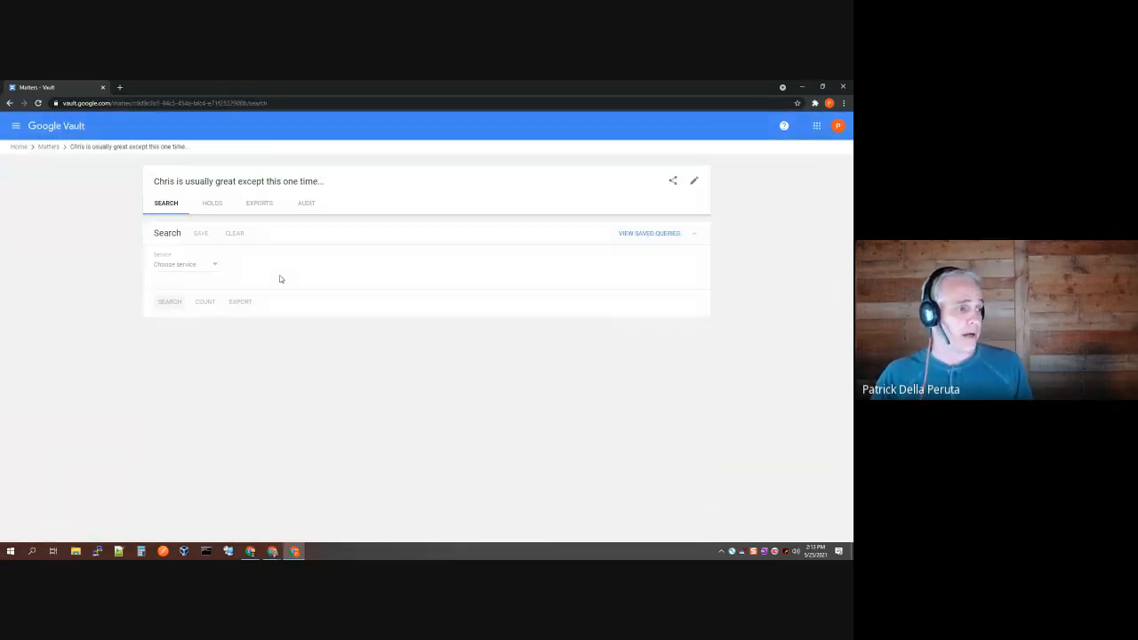
{"action": "left_click", "coordinate": [259, 205]}
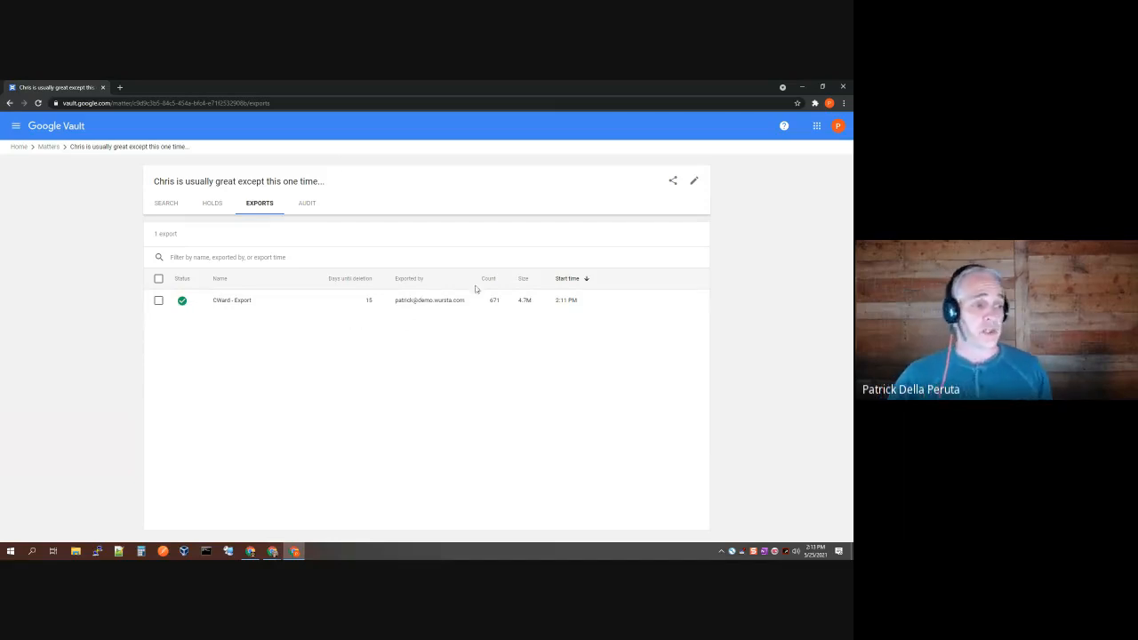
{"action": "mouse_move", "coordinate": [501, 310]}
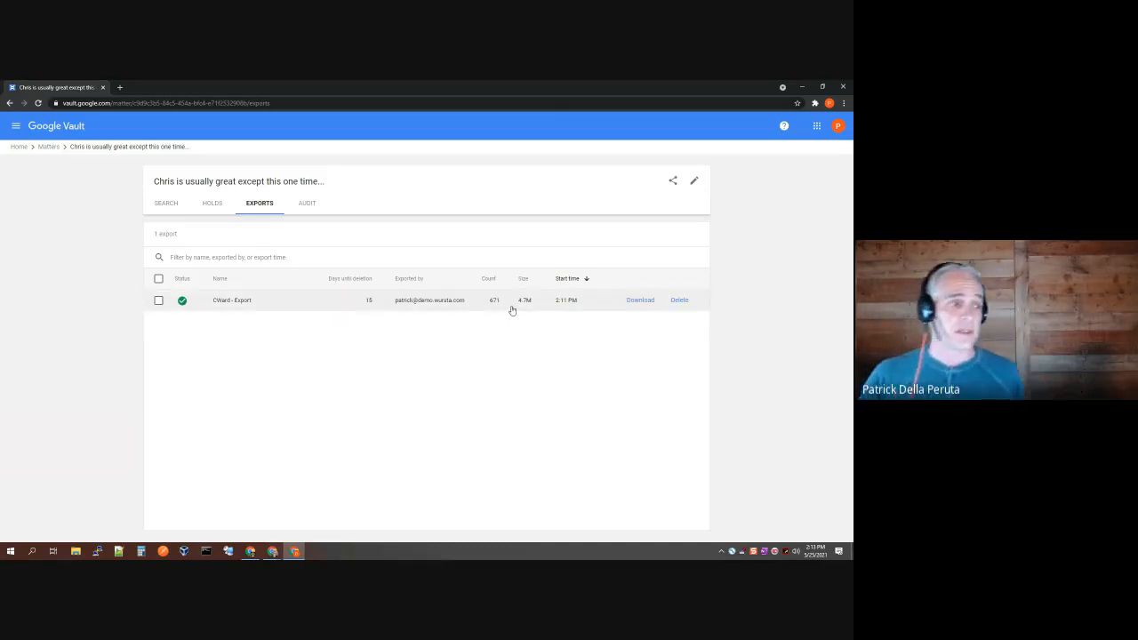
{"action": "left_click", "coordinate": [635, 305]}
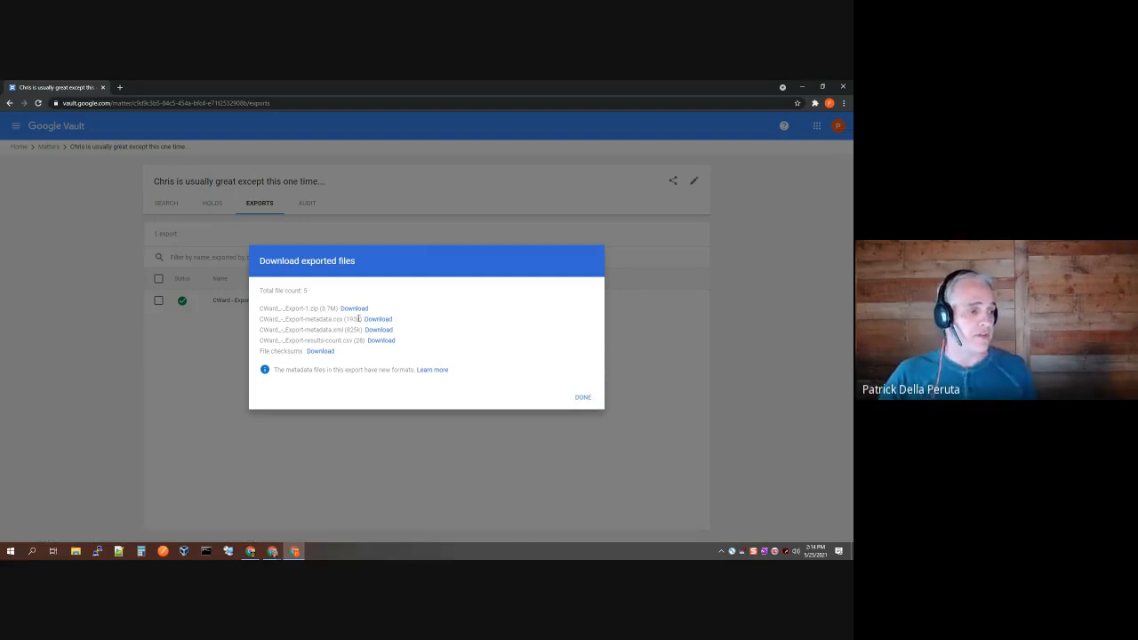
{"action": "left_click_drag", "start_coordinate": [361, 319], "coordinate": [275, 319]}
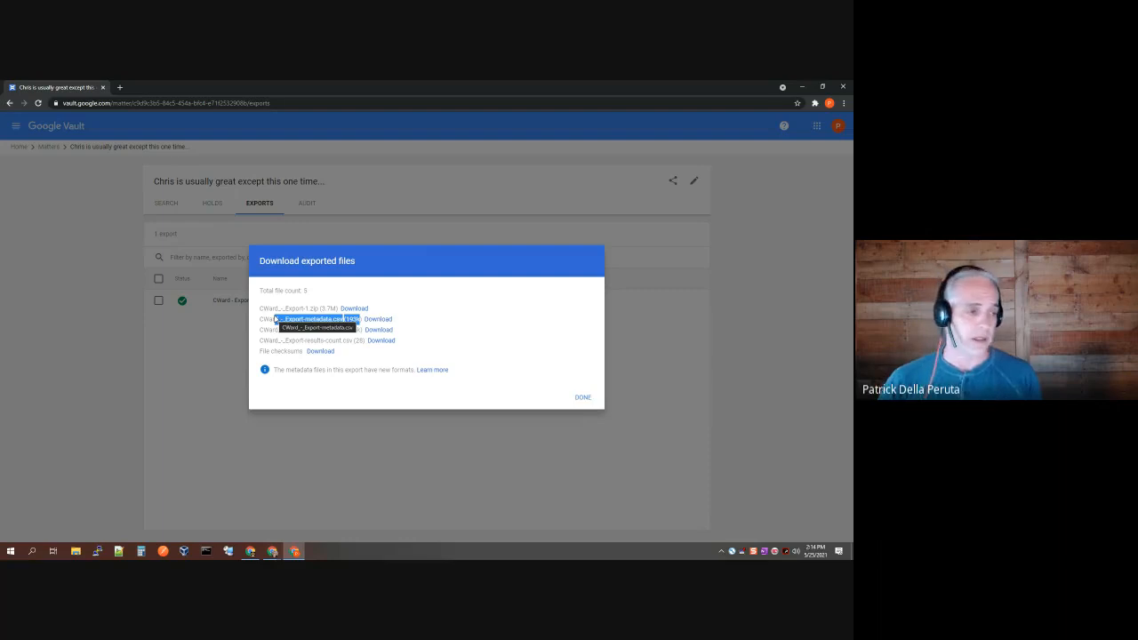
{"action": "left_click", "coordinate": [406, 313]}
{"action": "left_click", "coordinate": [365, 310]}
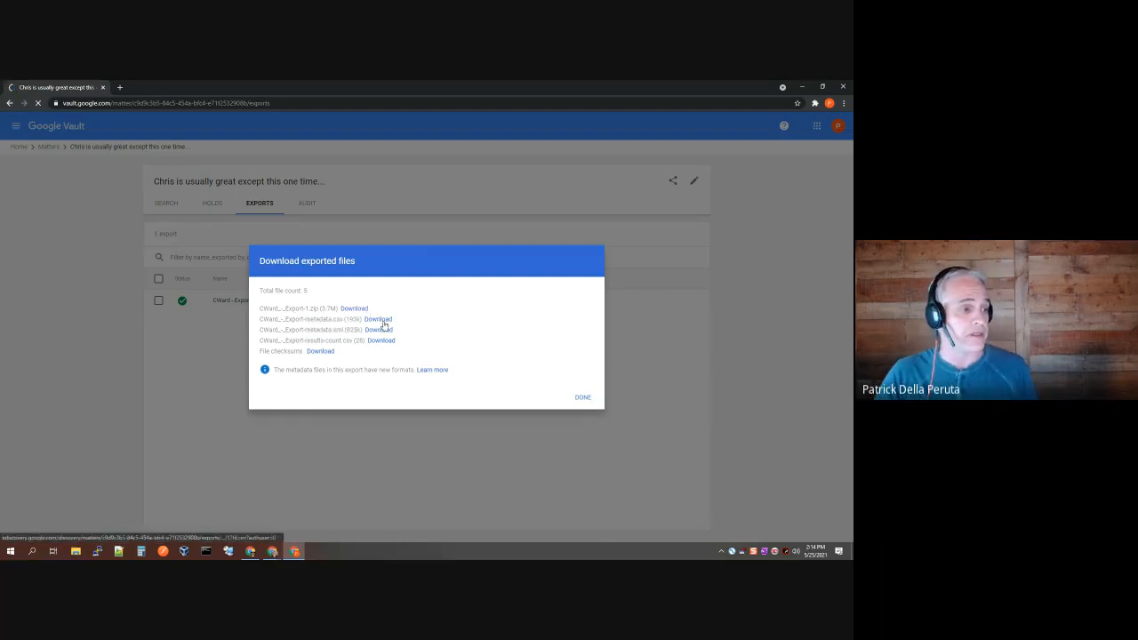
{"action": "left_click", "coordinate": [384, 321]}
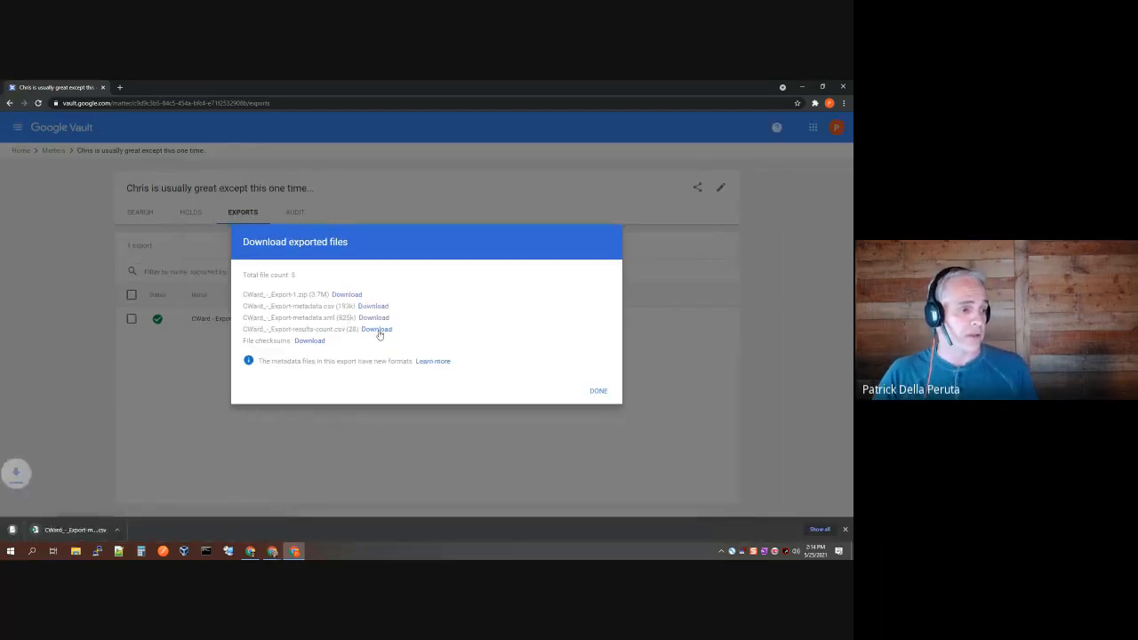
{"action": "left_click", "coordinate": [377, 330]}
{"action": "left_click", "coordinate": [309, 342]}
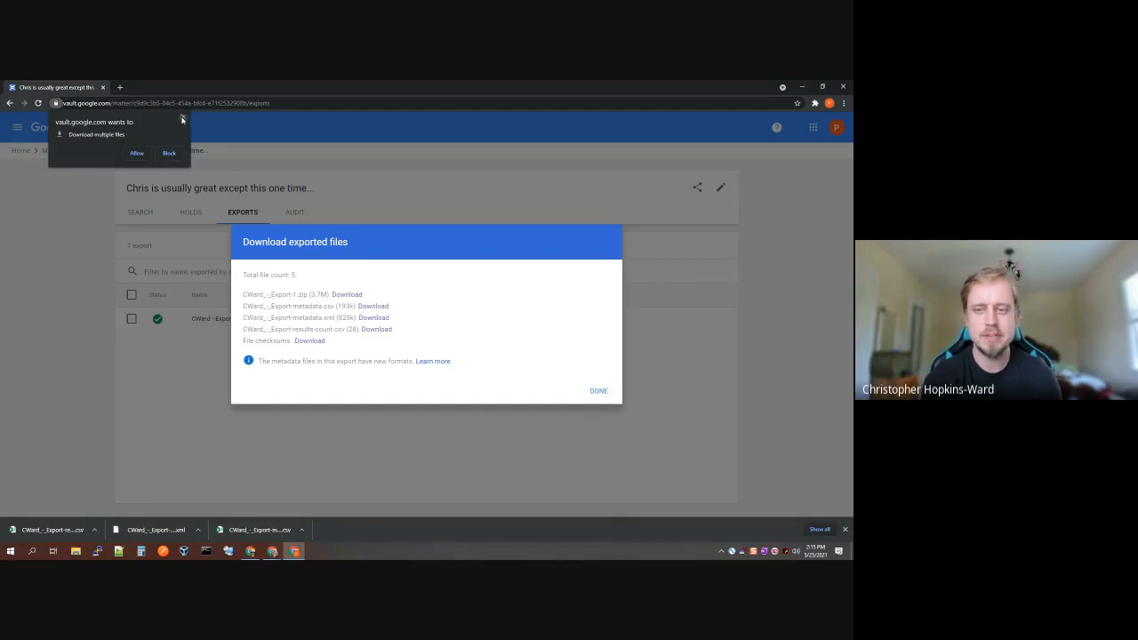
Step: Allow the checksum download, close the file list, and move Vault aside to reveal the Wursta slide
{"action": "left_click", "coordinate": [139, 153]}
{"action": "left_click", "coordinate": [600, 392]}
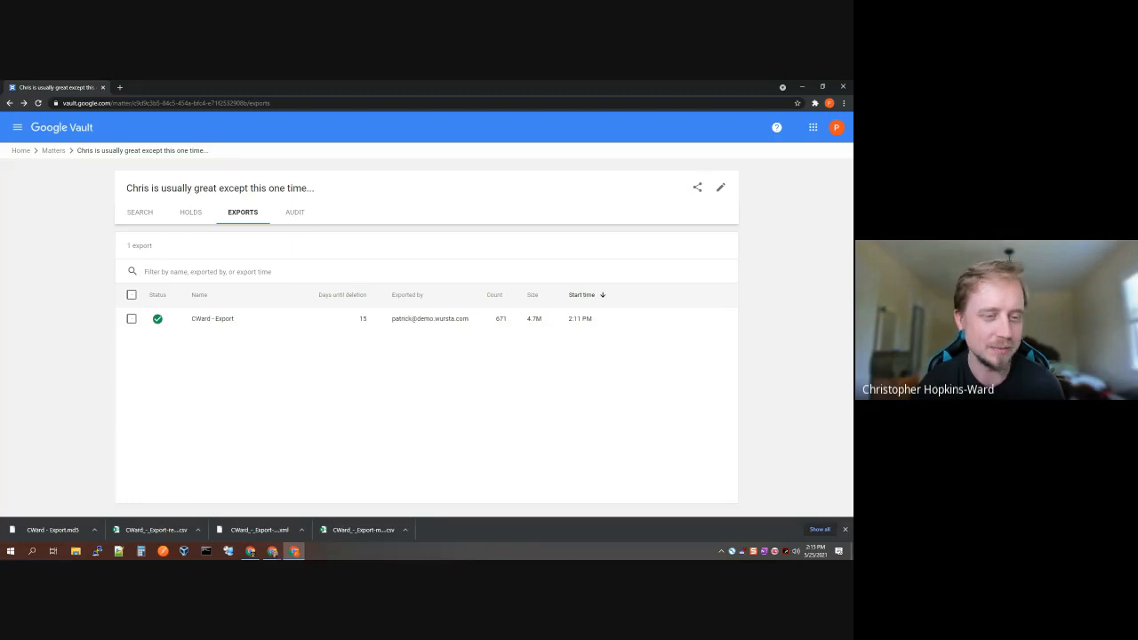
{"action": "key", "text": "alt+Tab"}
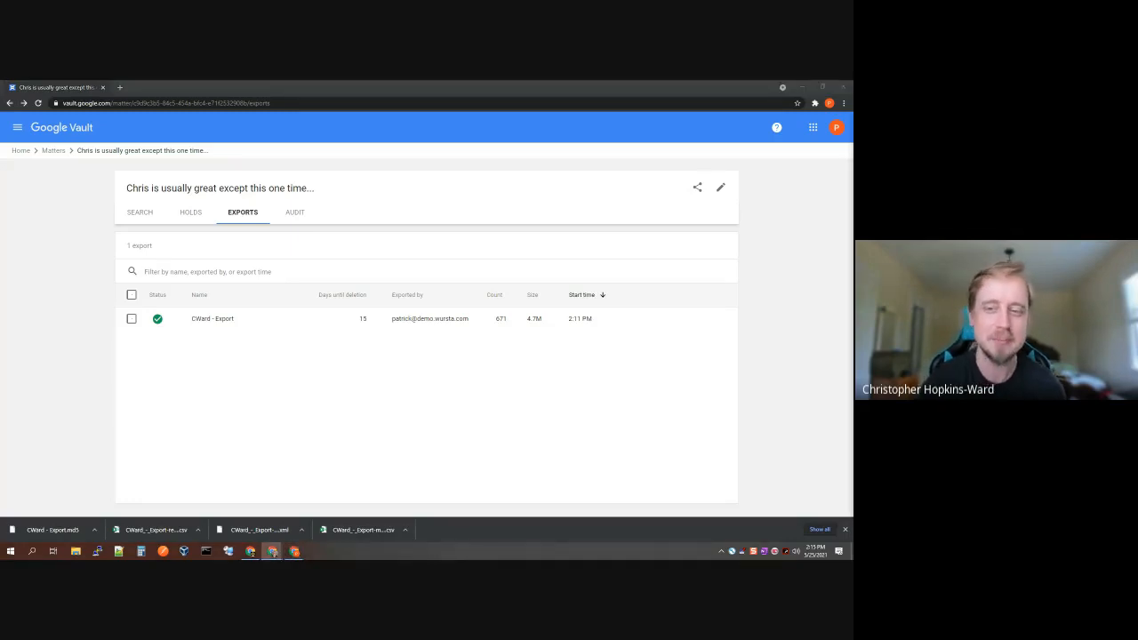
{"action": "left_click_drag", "start_coordinate": [717, 88], "coordinate": [853, 228]}
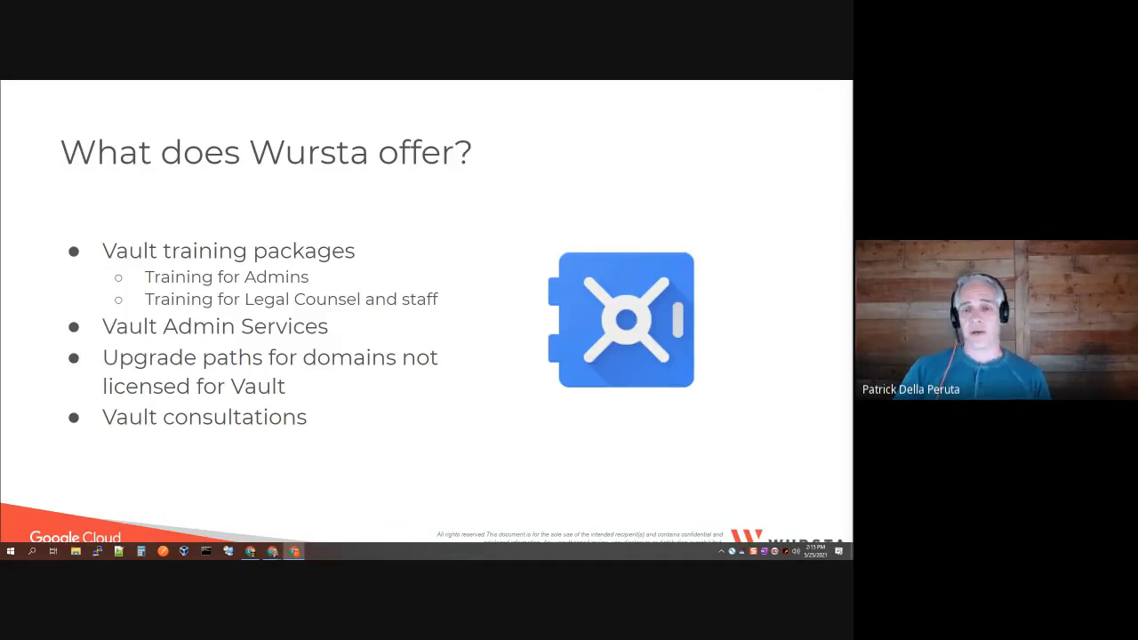